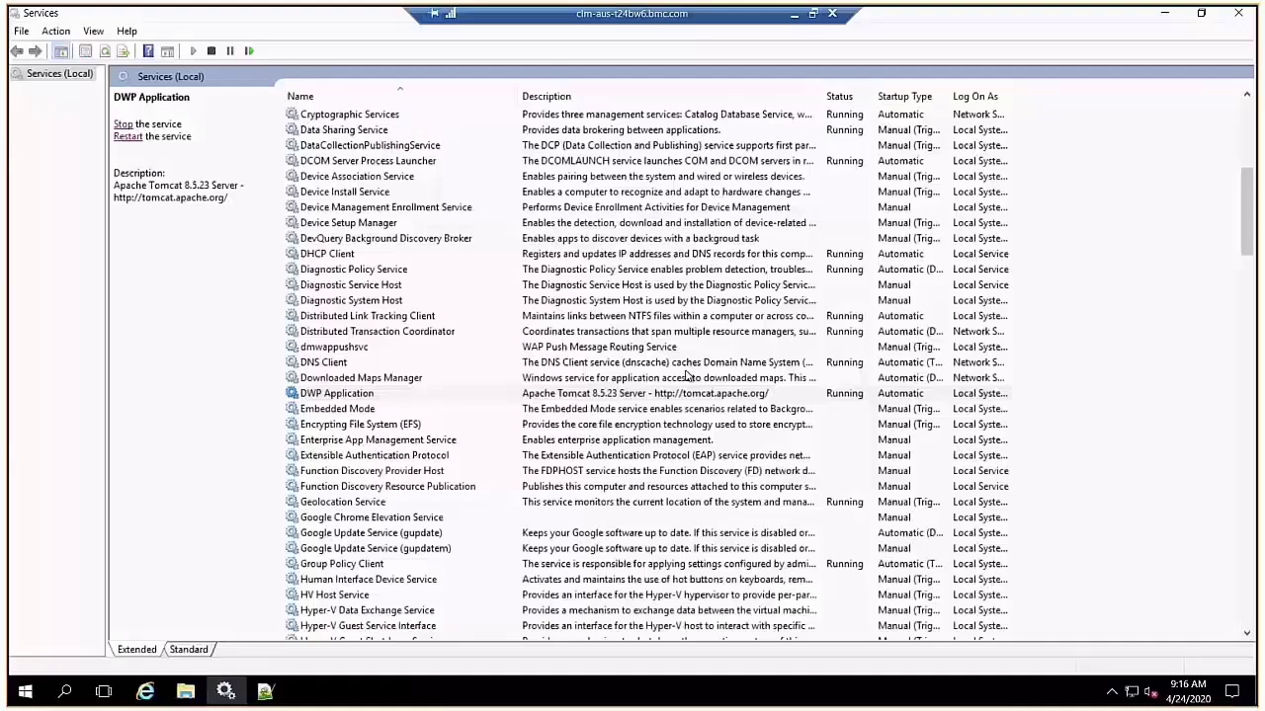
# - Switch to the Notepad++ window showing social.xml
pyautogui.hotkey('alt', 'Tab')
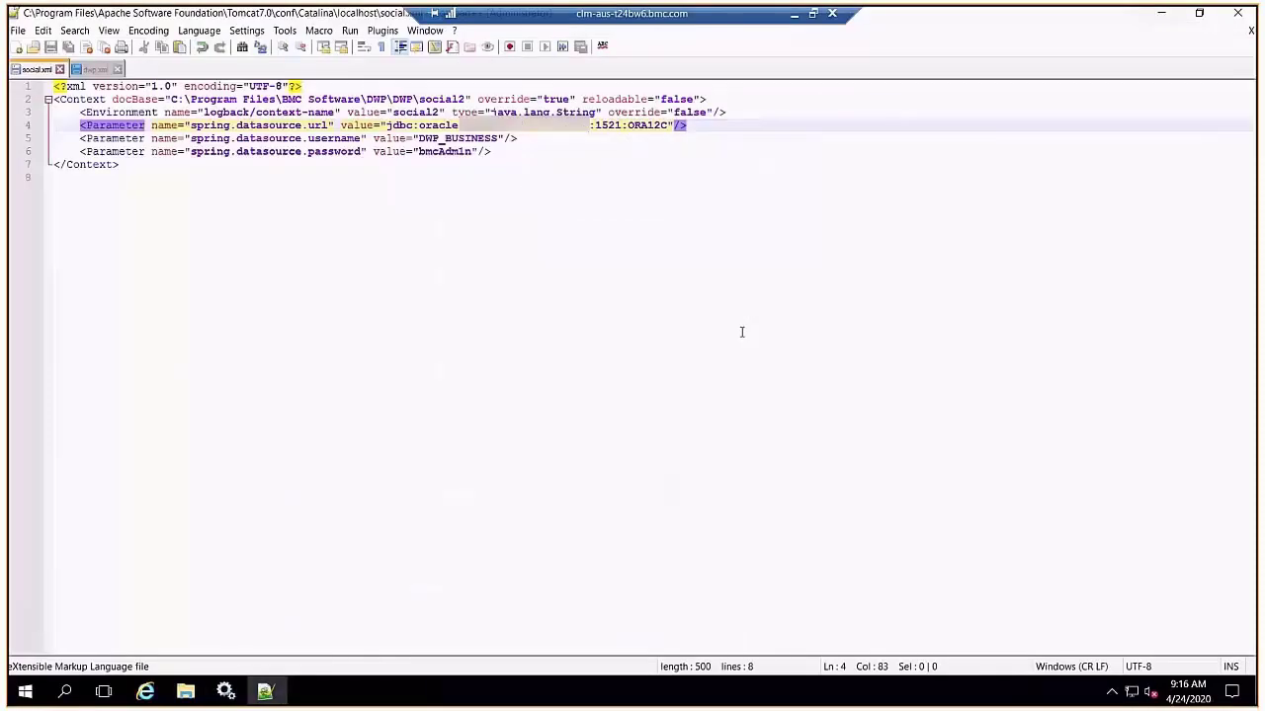
# - Open the DWP Logs file dwptomcat-stderr.2020-04-24 in Notepad++
pyautogui.click(1161, 14)
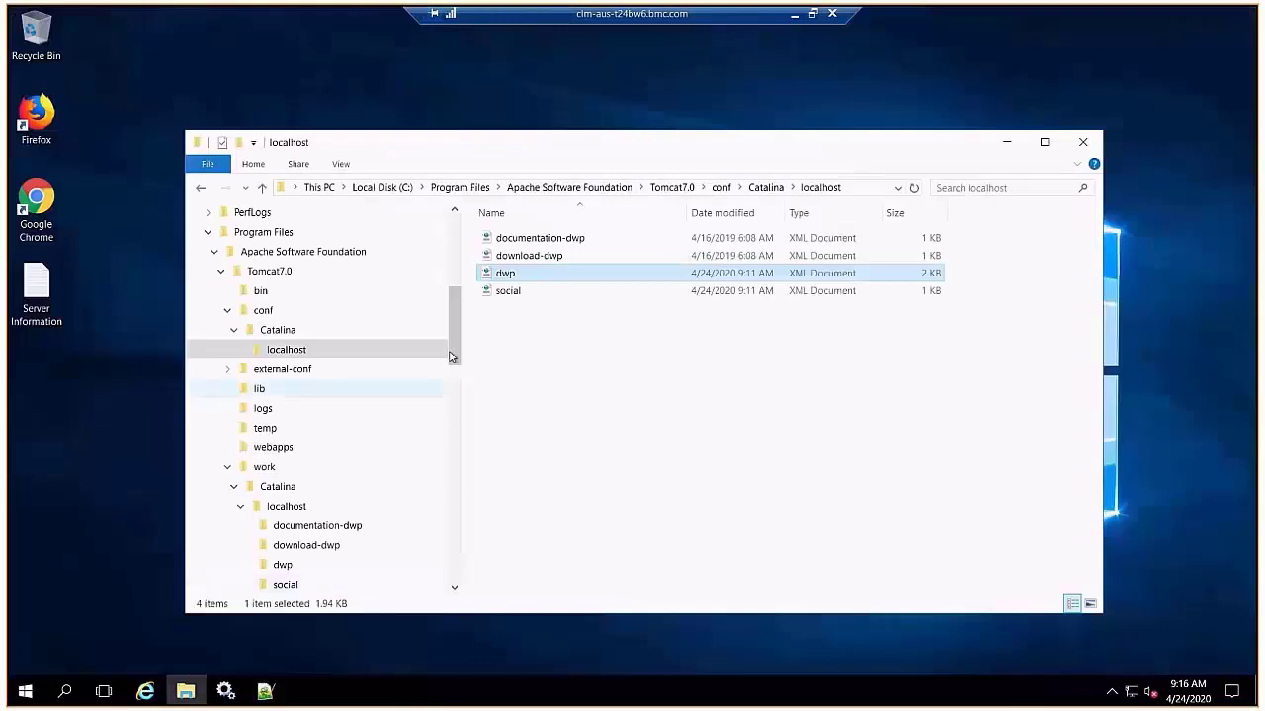
pyautogui.moveTo(449, 356); pyautogui.dragTo(451, 443)
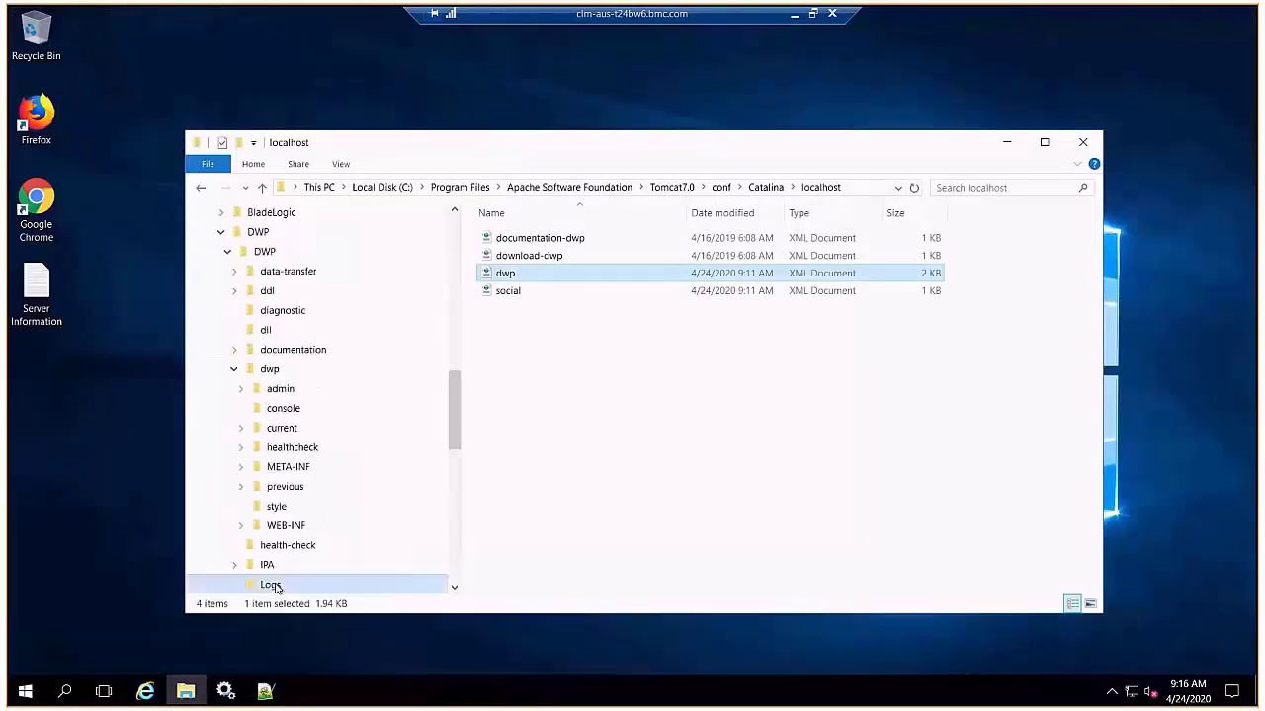
pyautogui.click(270, 585)
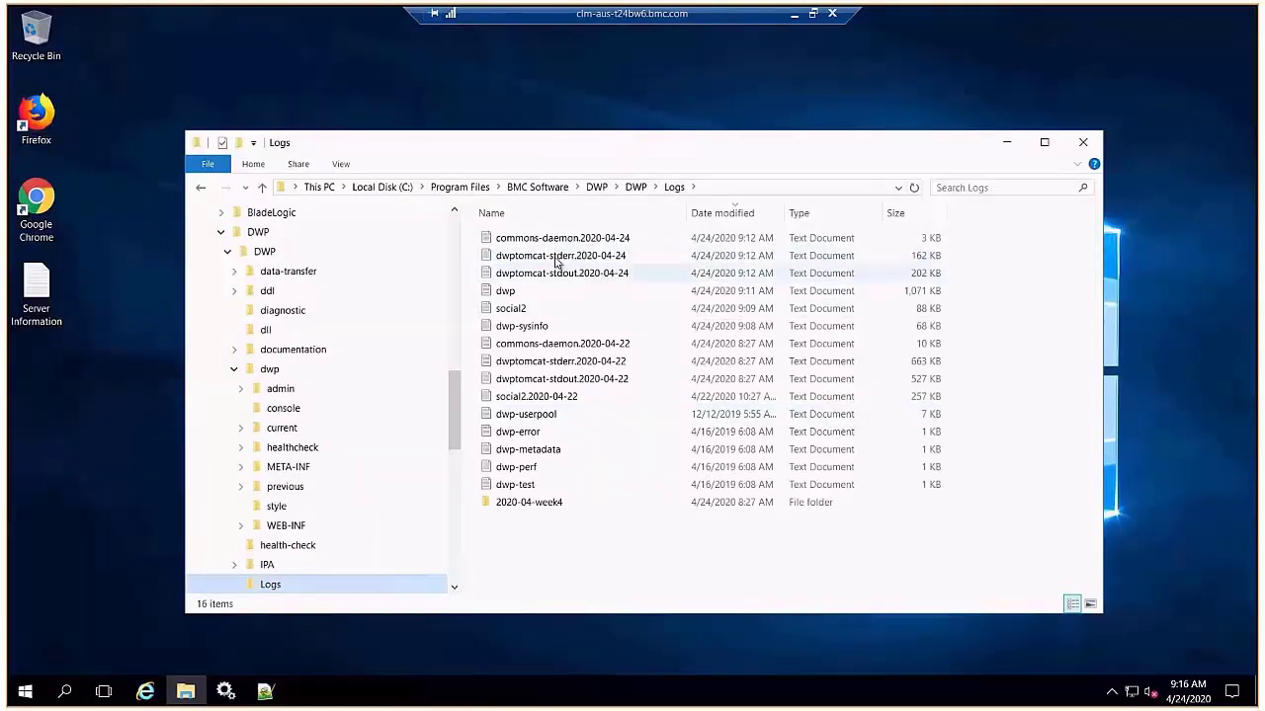
pyautogui.moveTo(561, 256)
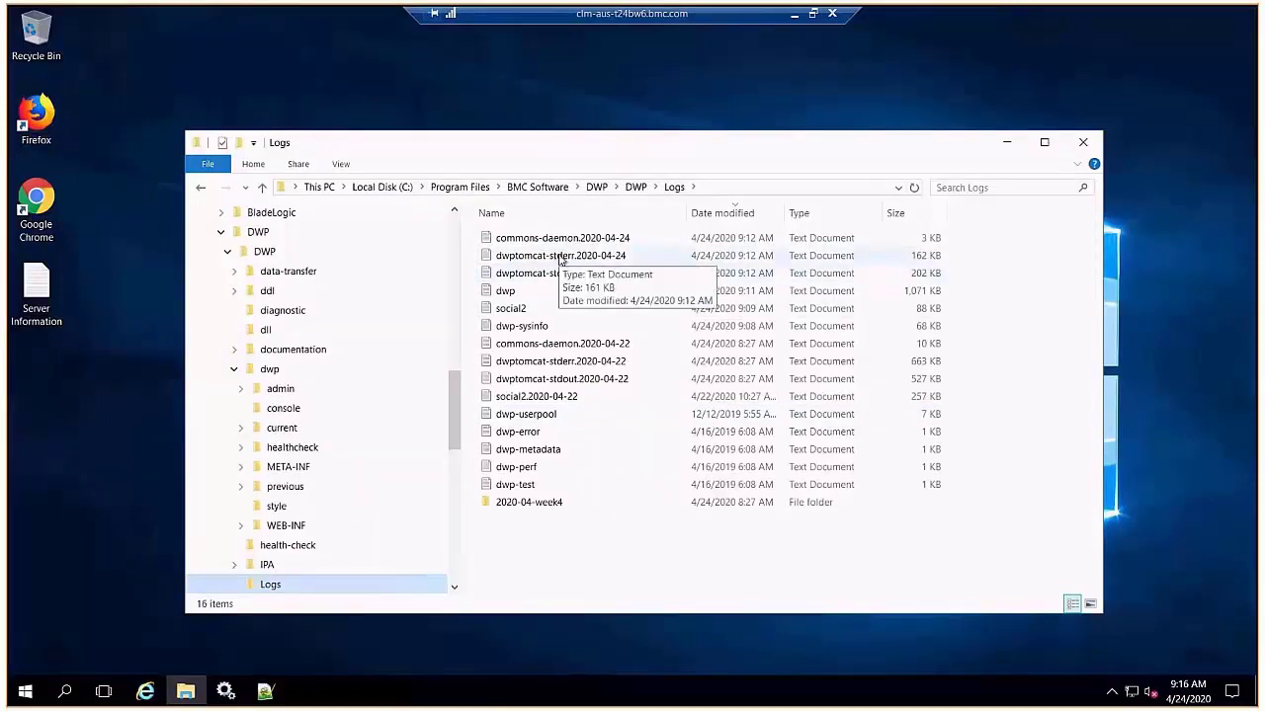
pyautogui.click(560, 259)
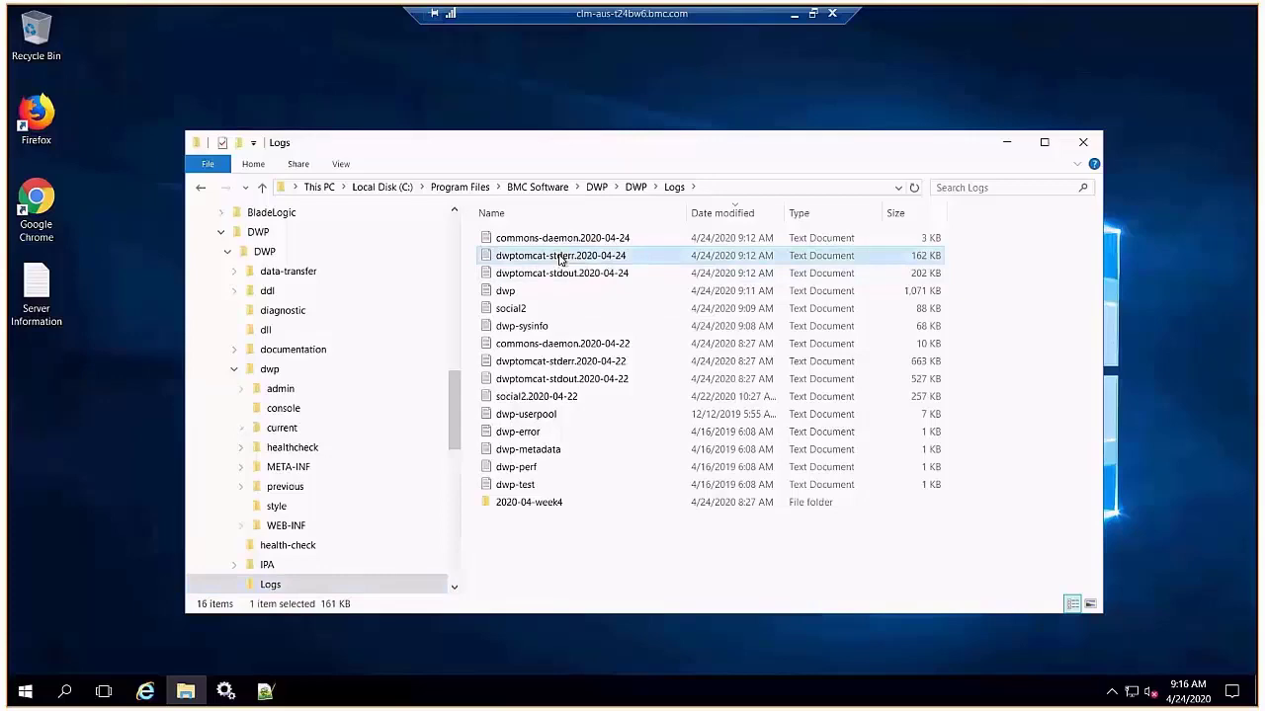
pyautogui.rightClick(560, 258)
pyautogui.click(659, 306)
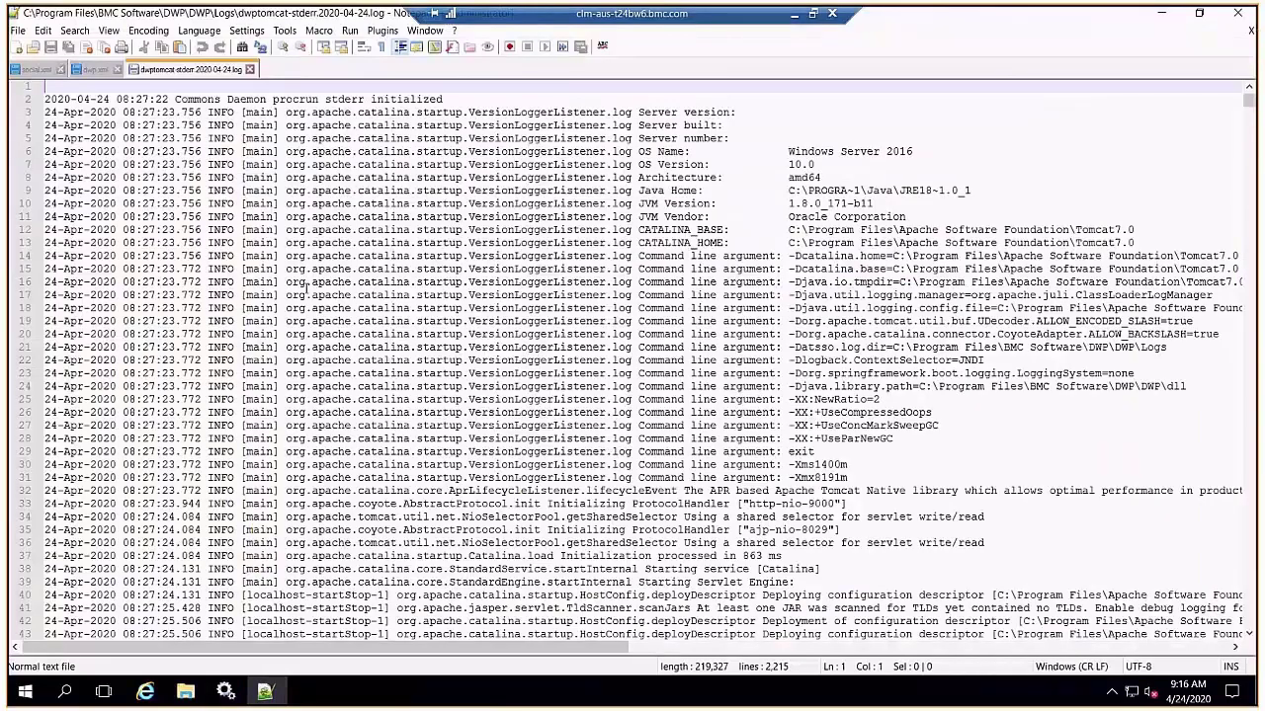
# - Scroll to the log's end and select the database IP in the connection-refused error
pyautogui.moveTo(1249, 101); pyautogui.dragTo(1248, 632)
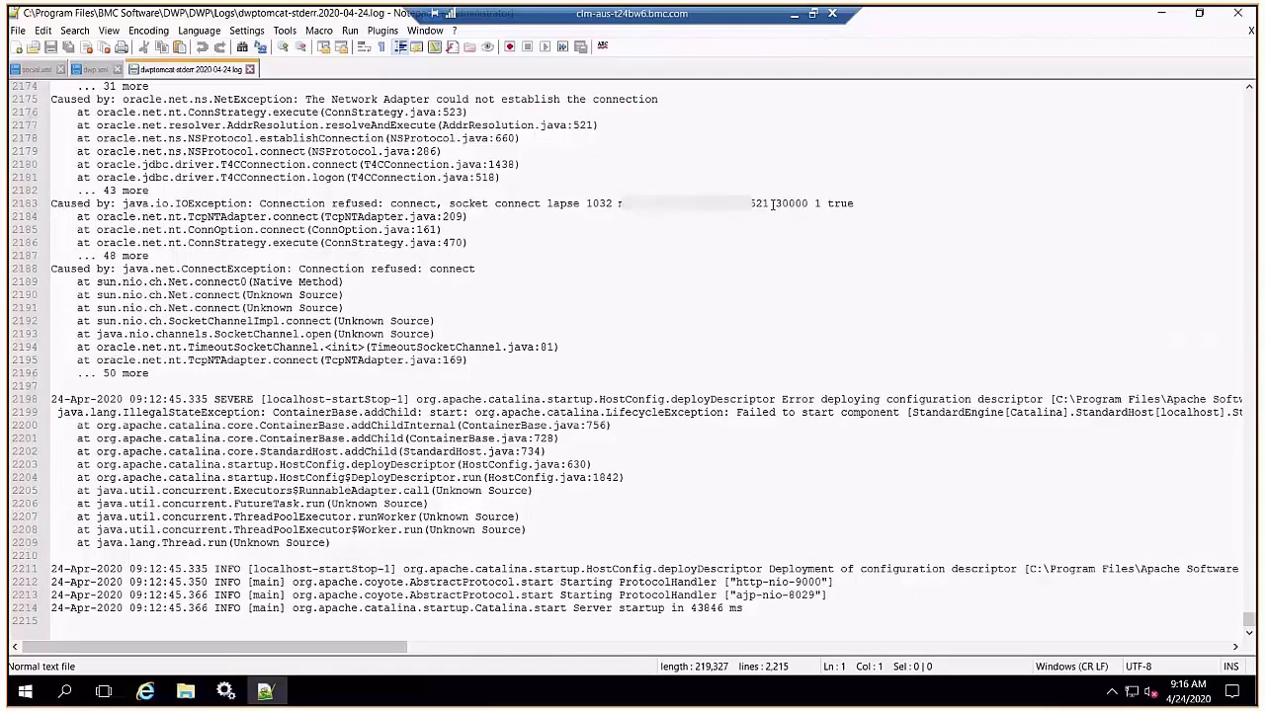
pyautogui.moveTo(769, 203); pyautogui.dragTo(651, 211)
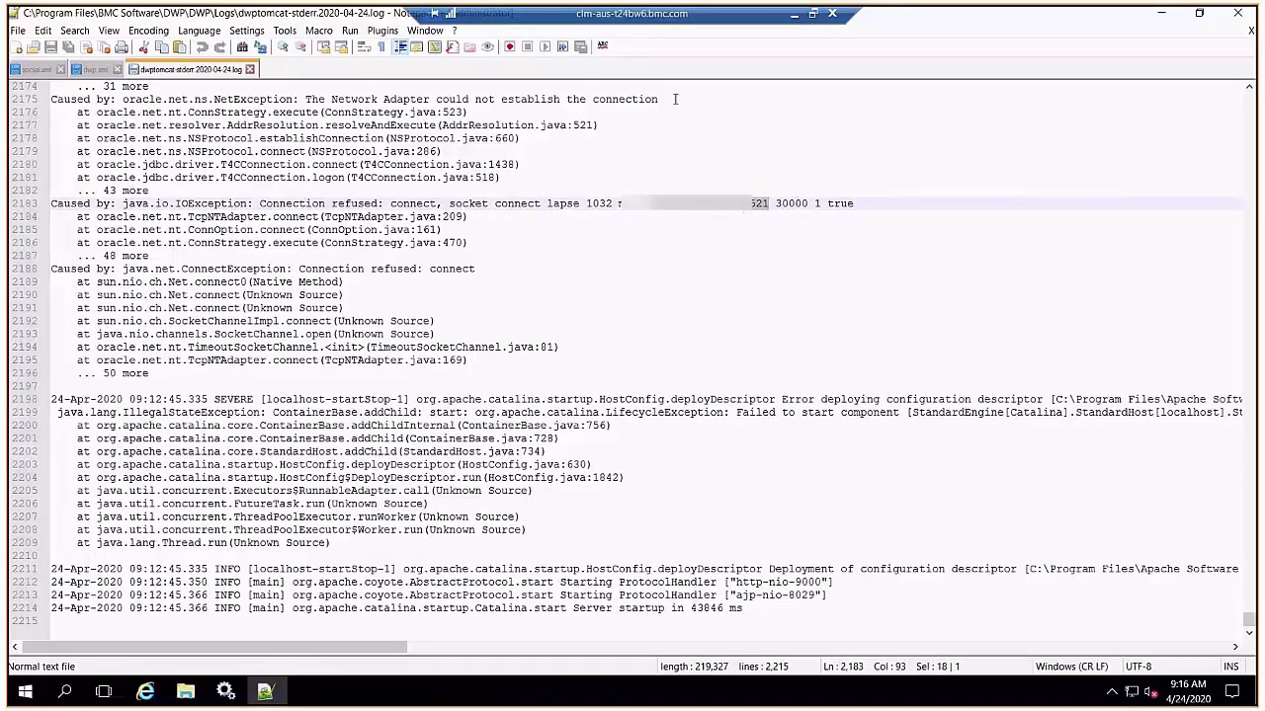
# - Minimize Notepad++ and return File Explorer to Tomcat7.0's conf\Catalina\localhost folder
pyautogui.click(1162, 15)
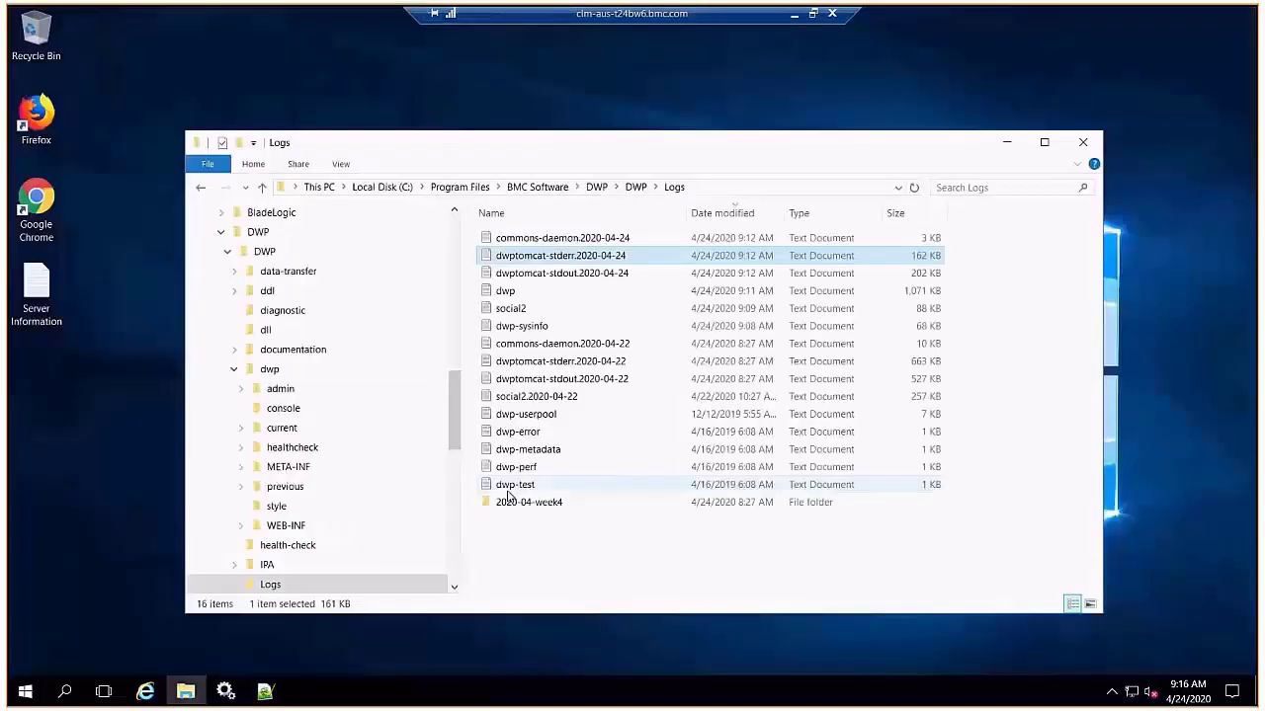
pyautogui.scroll(8, 444, 327)
pyautogui.scroll(2, 444, 328)
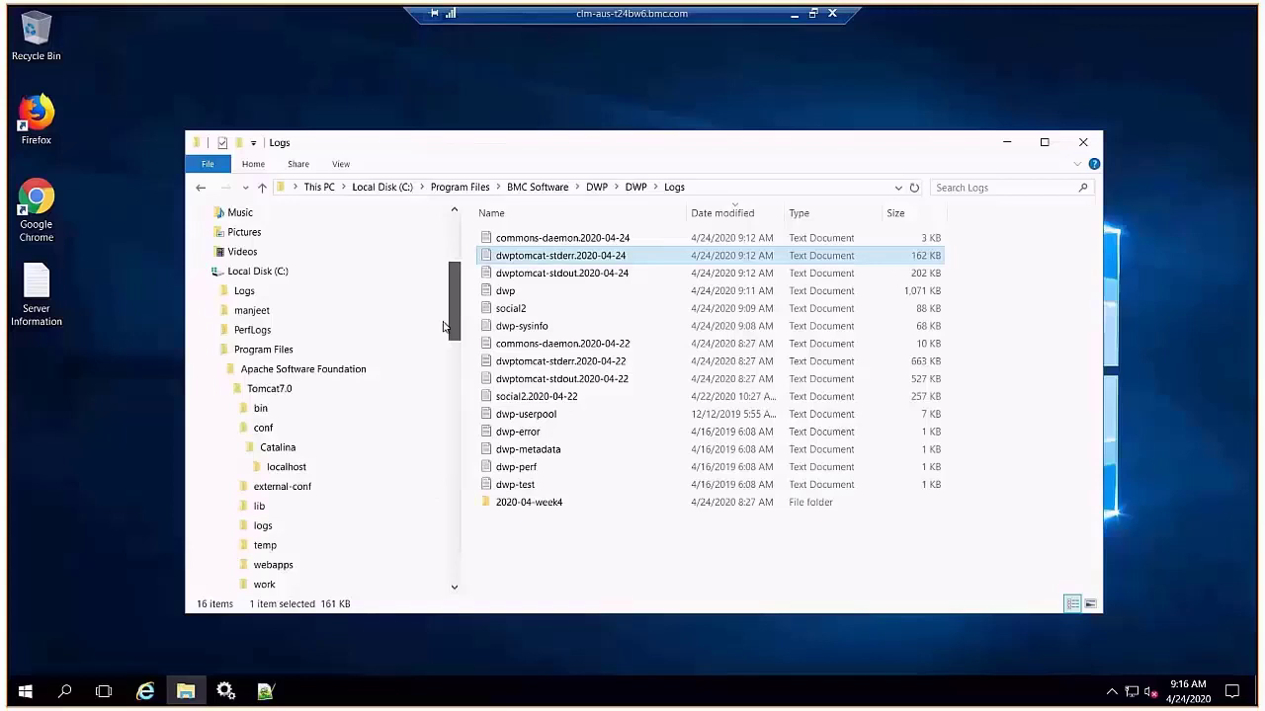
pyautogui.scroll(-2, 444, 327)
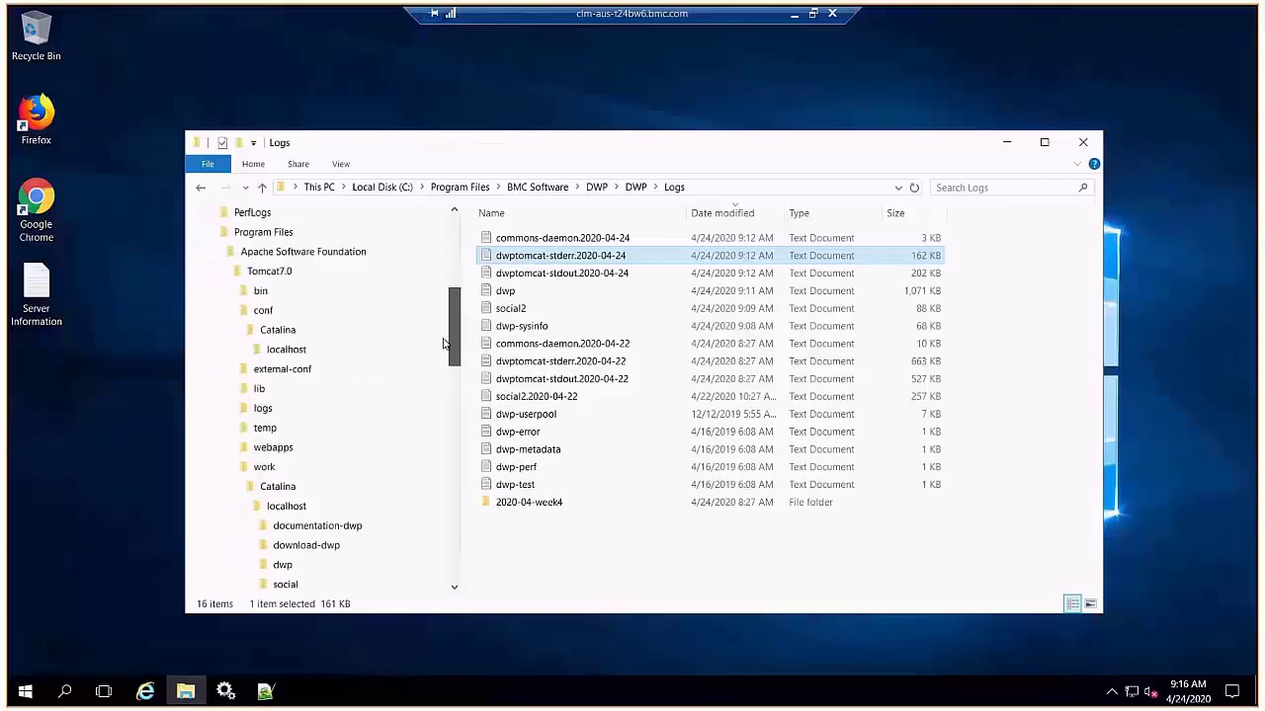
pyautogui.click(262, 312)
pyautogui.click(288, 351)
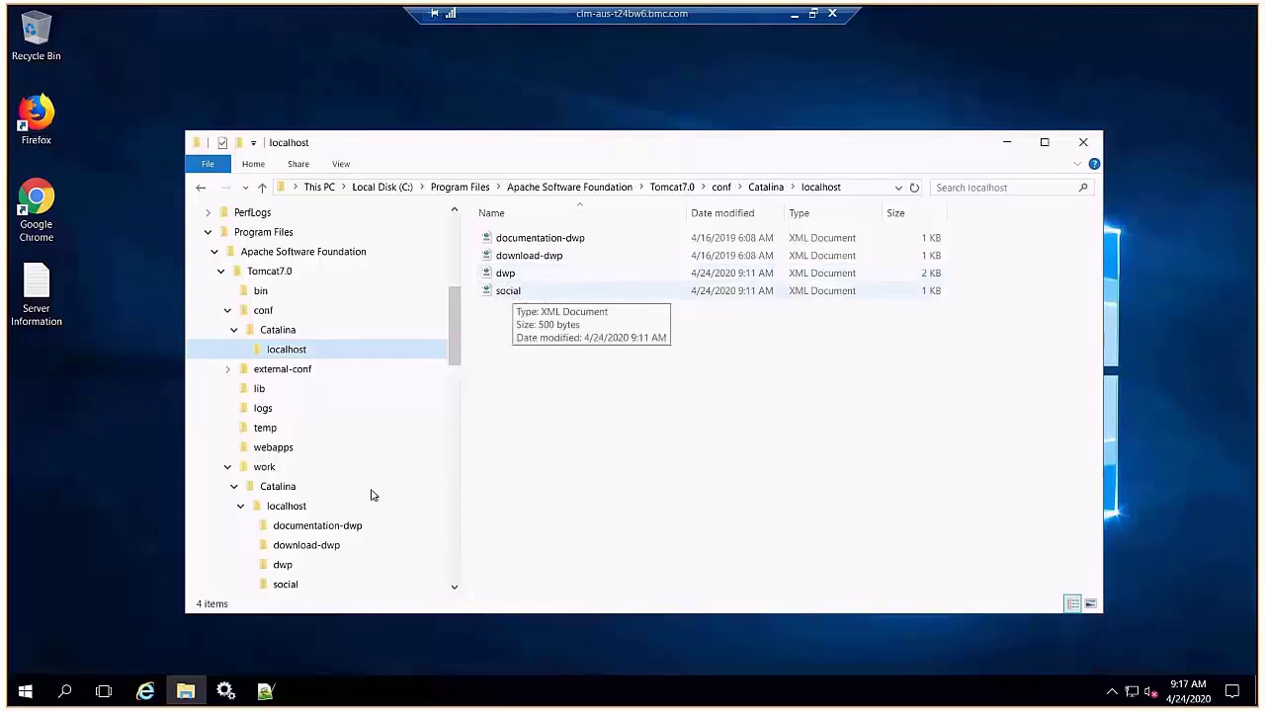
# - In dwp.xml, fix the Oracle datasource URLs on lines 23 and 41
pyautogui.click(265, 692)
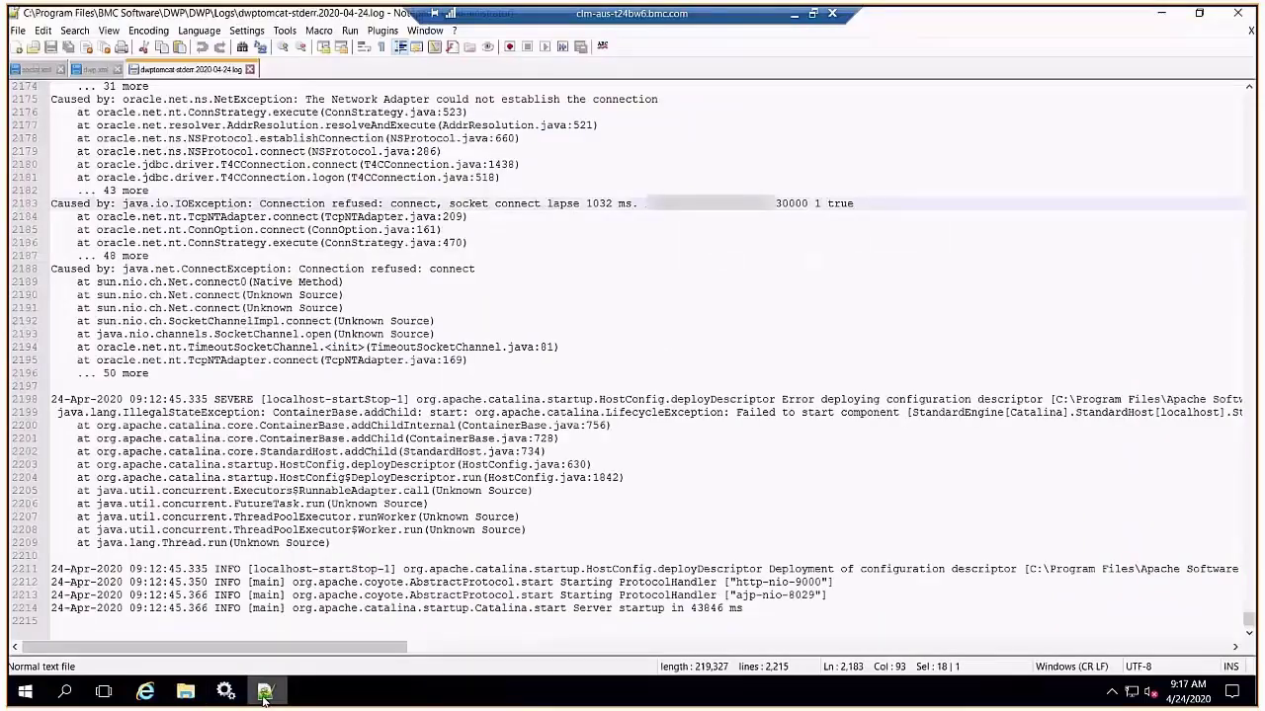
pyautogui.click(94, 70)
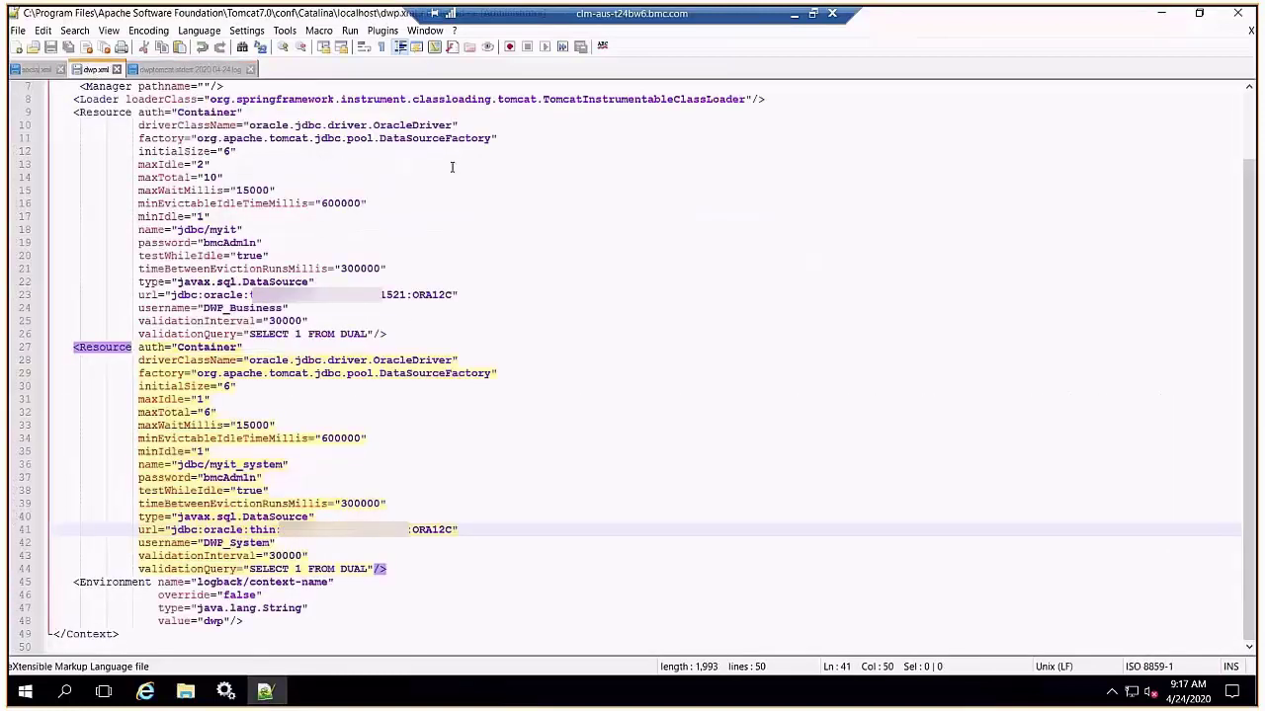
pyautogui.click(458, 294)
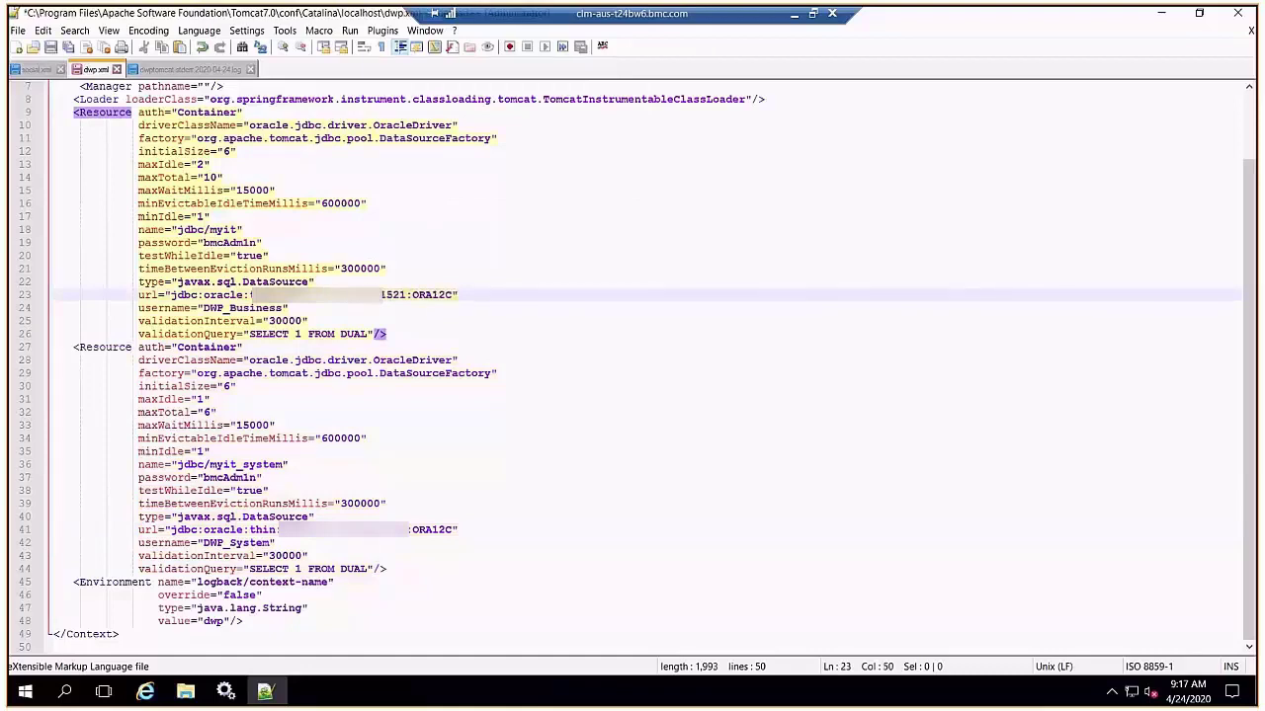
pyautogui.click(415, 530)
pyautogui.press('BackSpace')
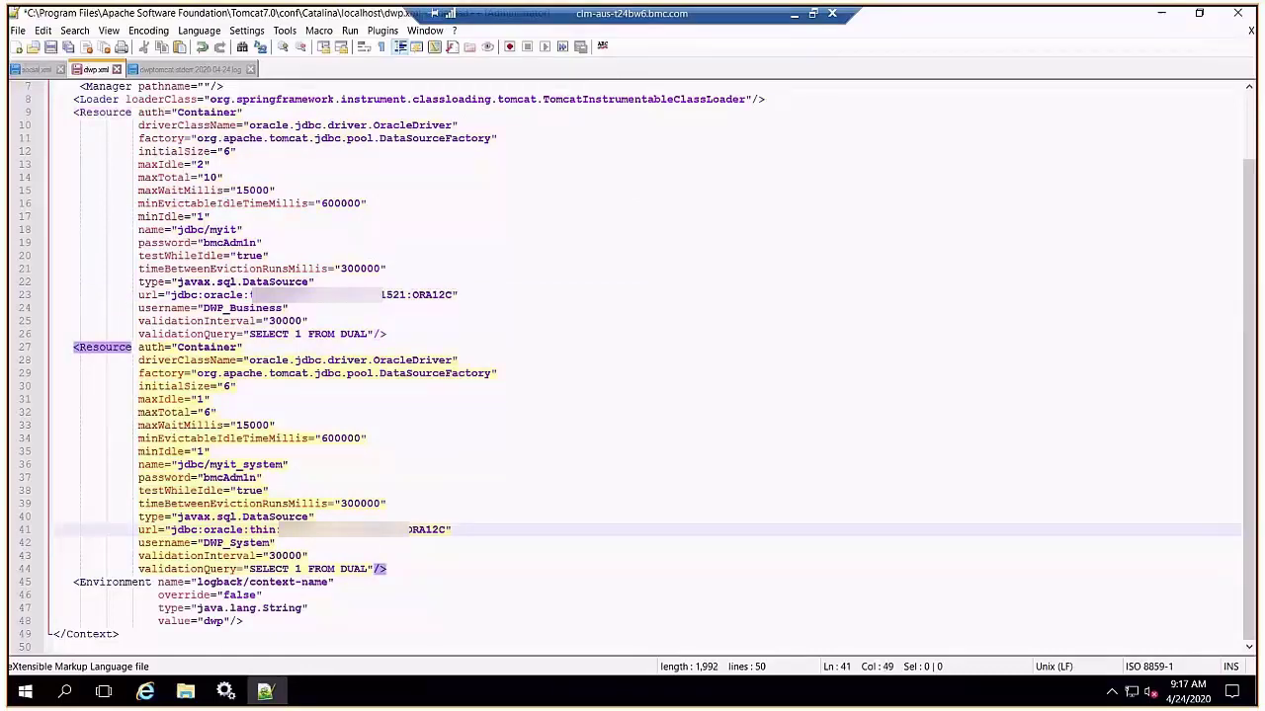
pyautogui.write(':')
# - Put the corrected database address into social.xml's datasource URL and save the file
pyautogui.click(38, 70)
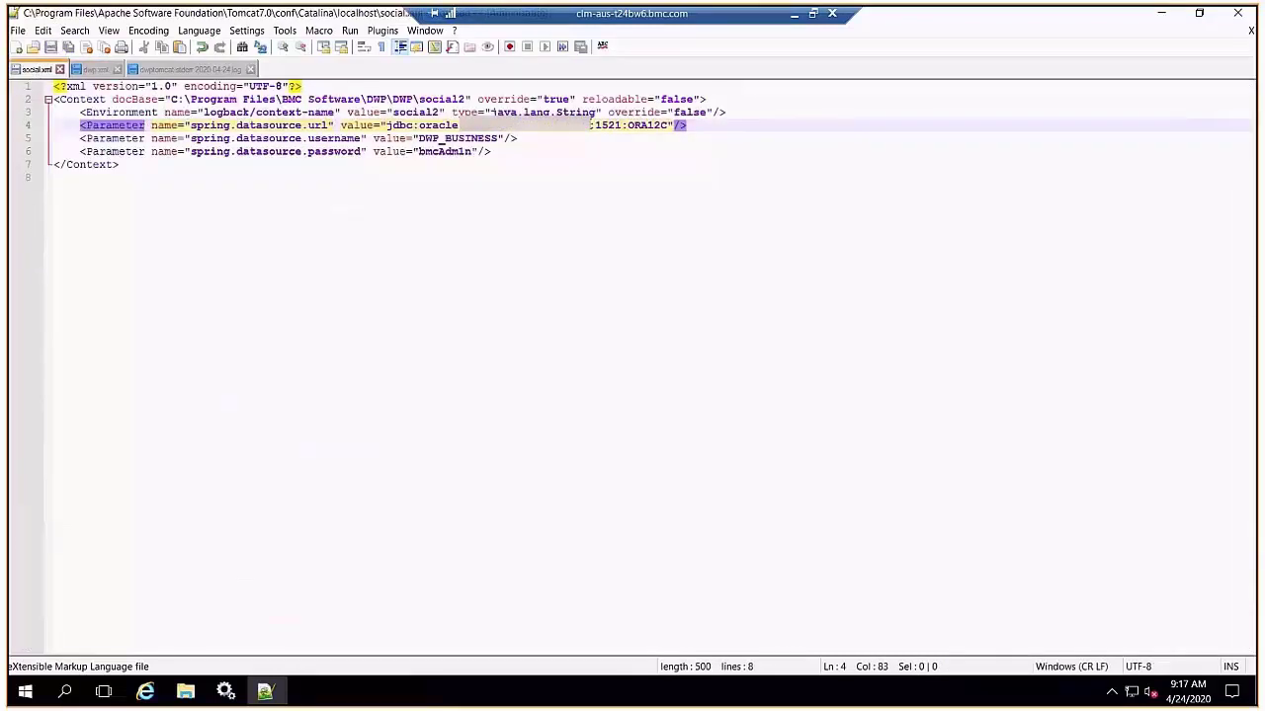
pyautogui.press('BackSpace')
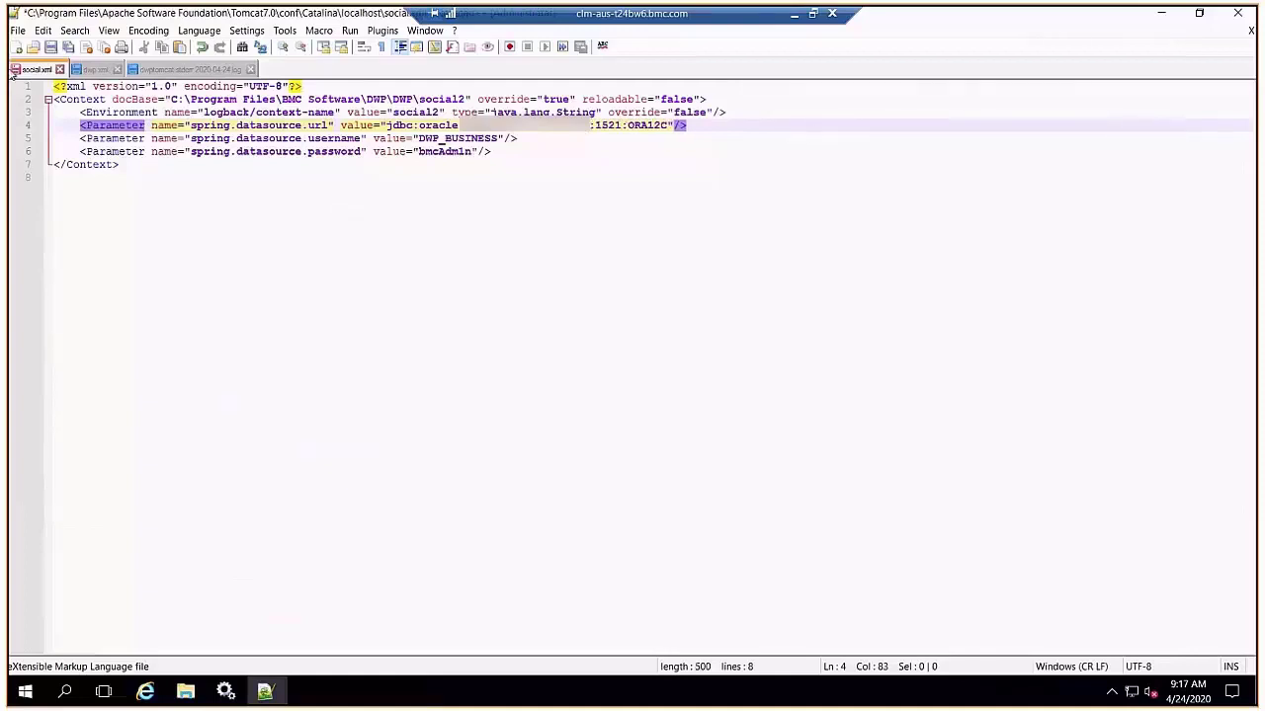
pyautogui.click(52, 46)
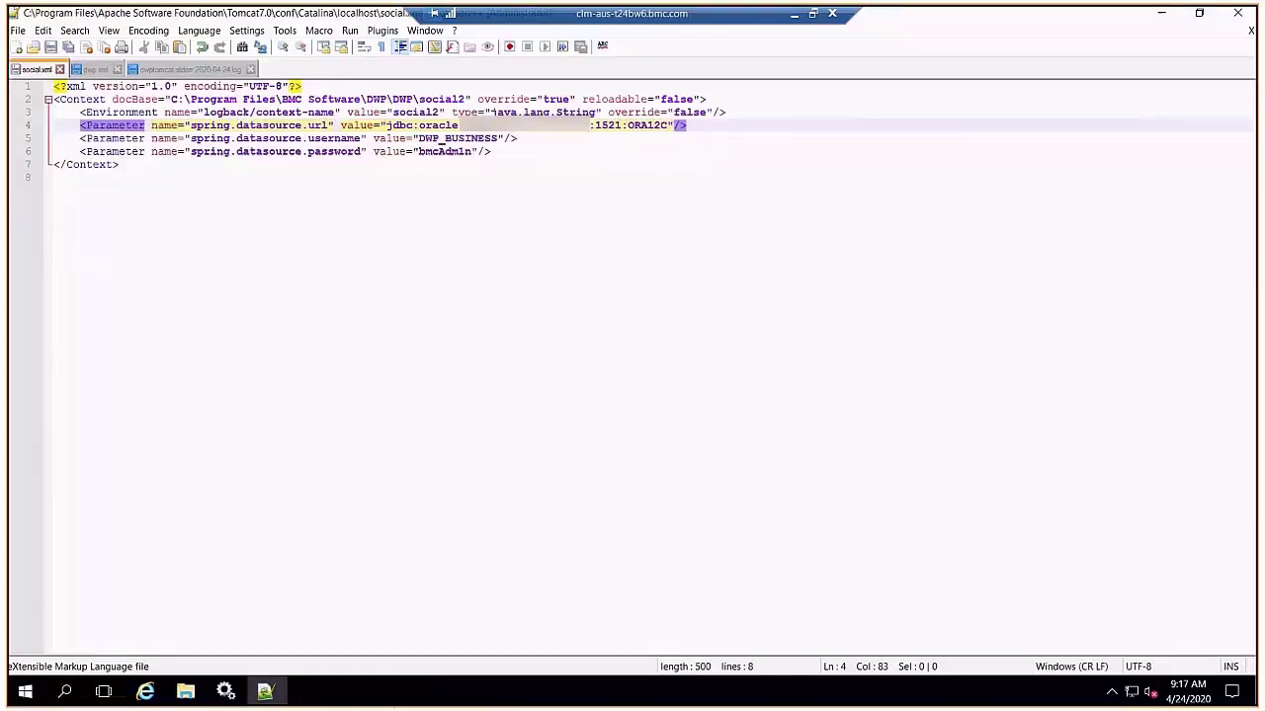
# - Restart the DWP Application service in Windows Services
pyautogui.click(225, 691)
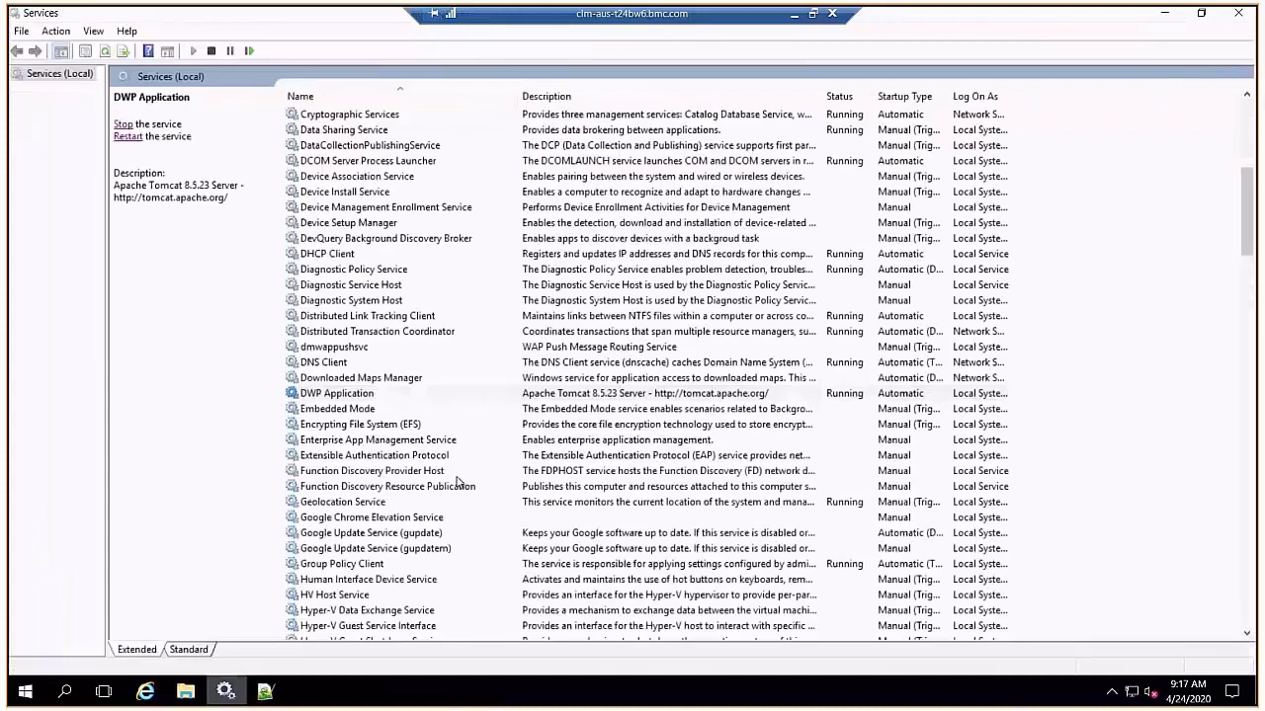
pyautogui.click(336, 395)
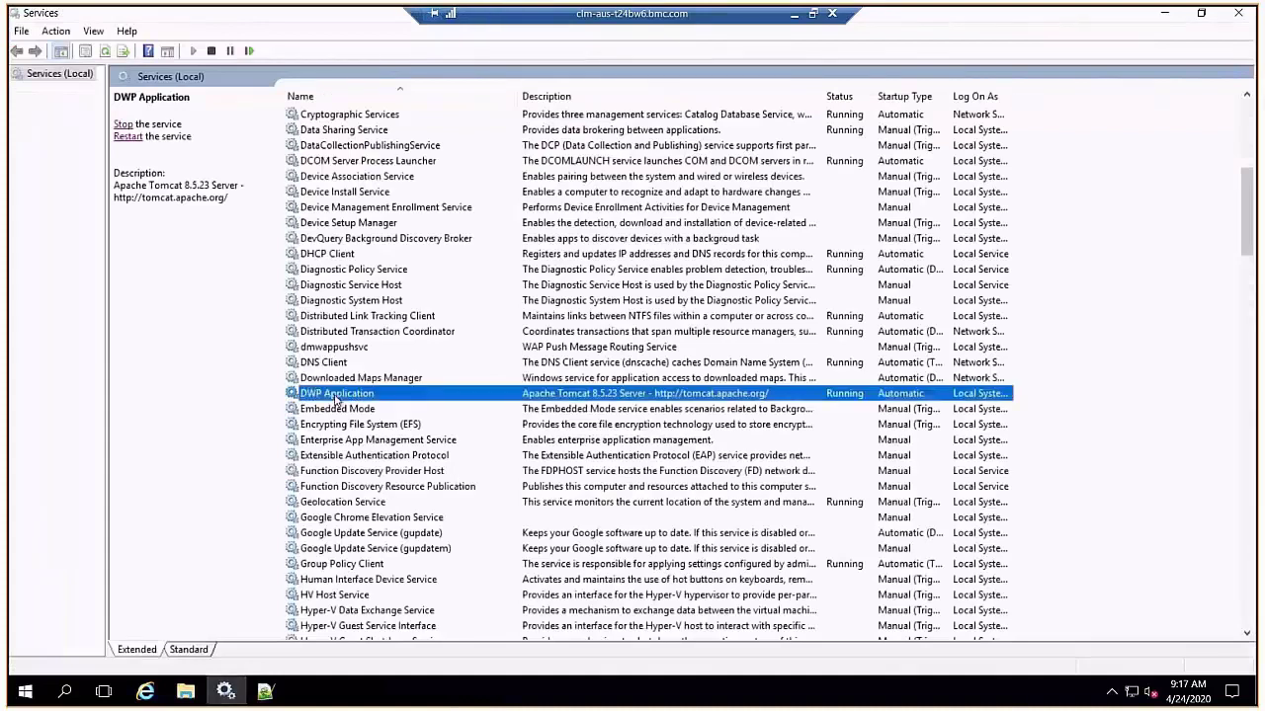
pyautogui.click(130, 138)
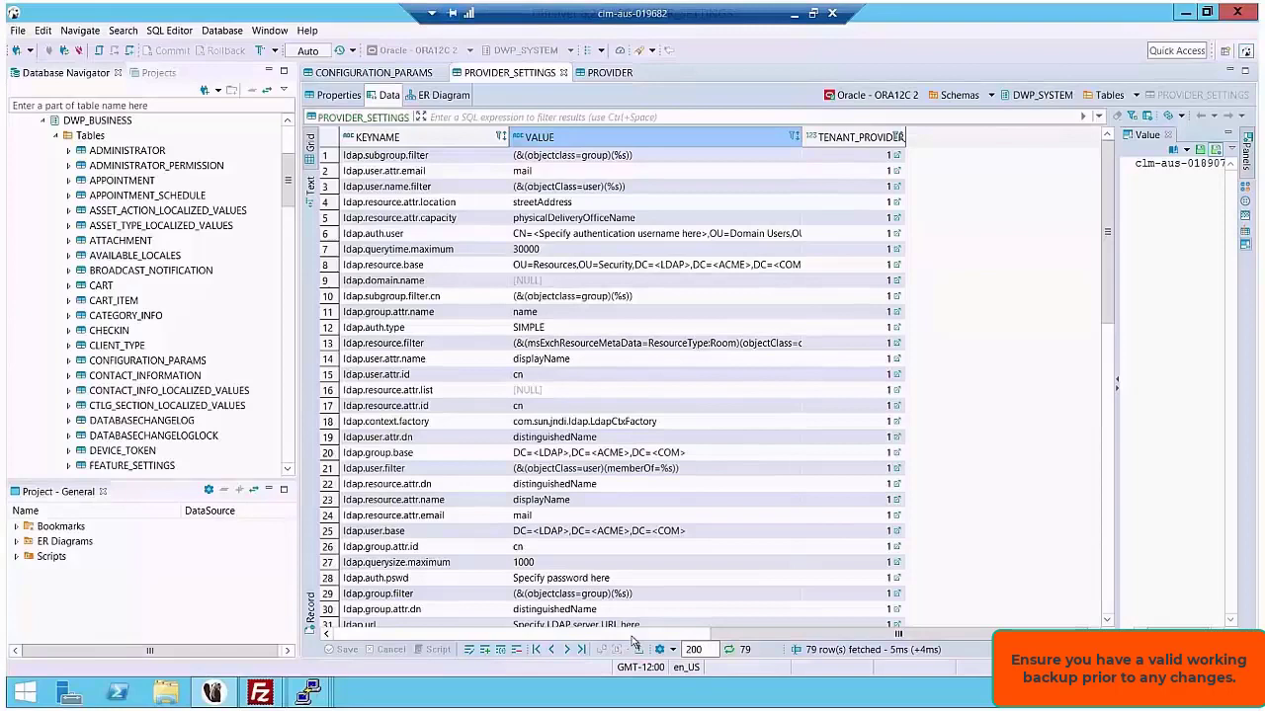
# - Inspect CONFIGURATION_PARAMS' connect.arsystem password and hostName entries
pyautogui.click(379, 74)
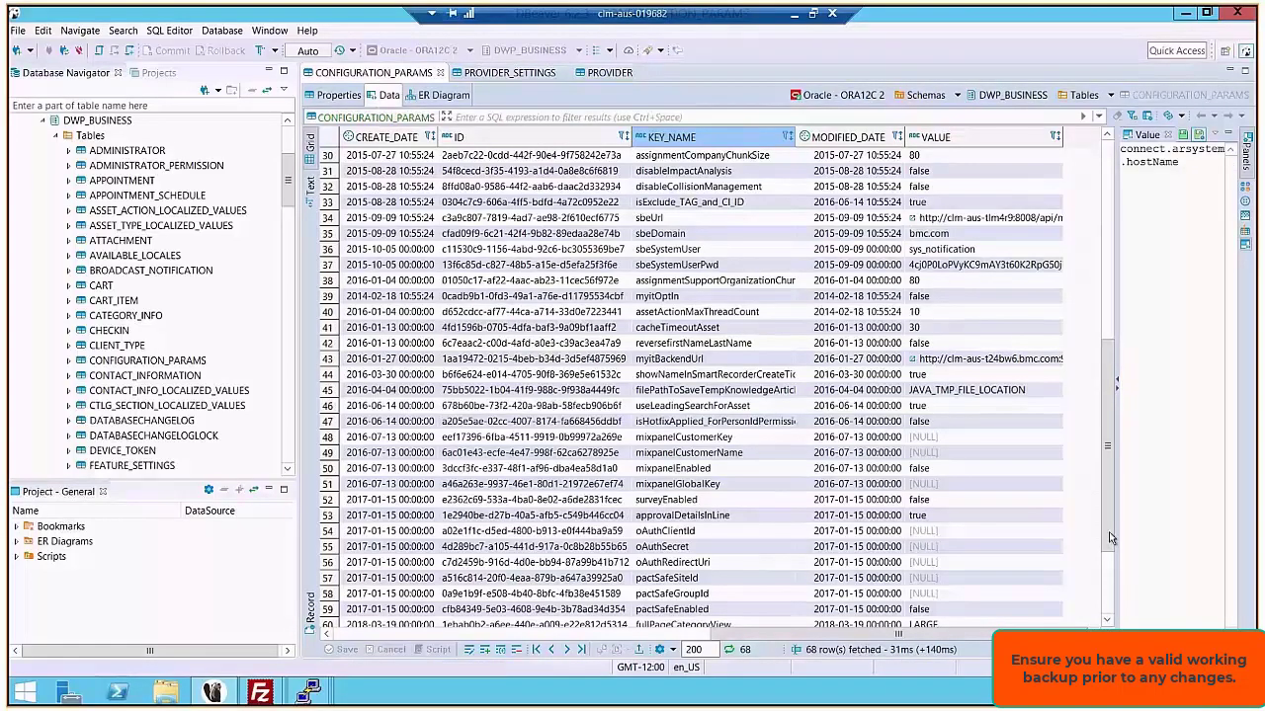
pyautogui.scroll(-3, 1014, 517)
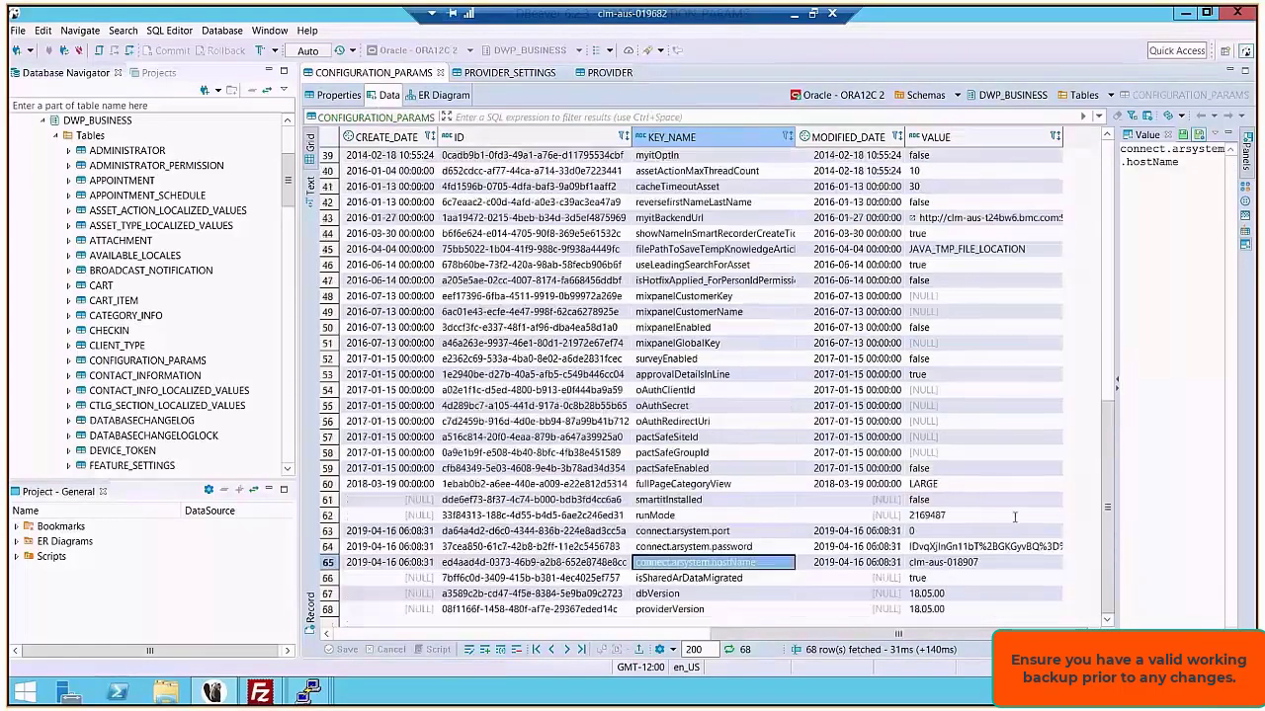
pyautogui.click(713, 547)
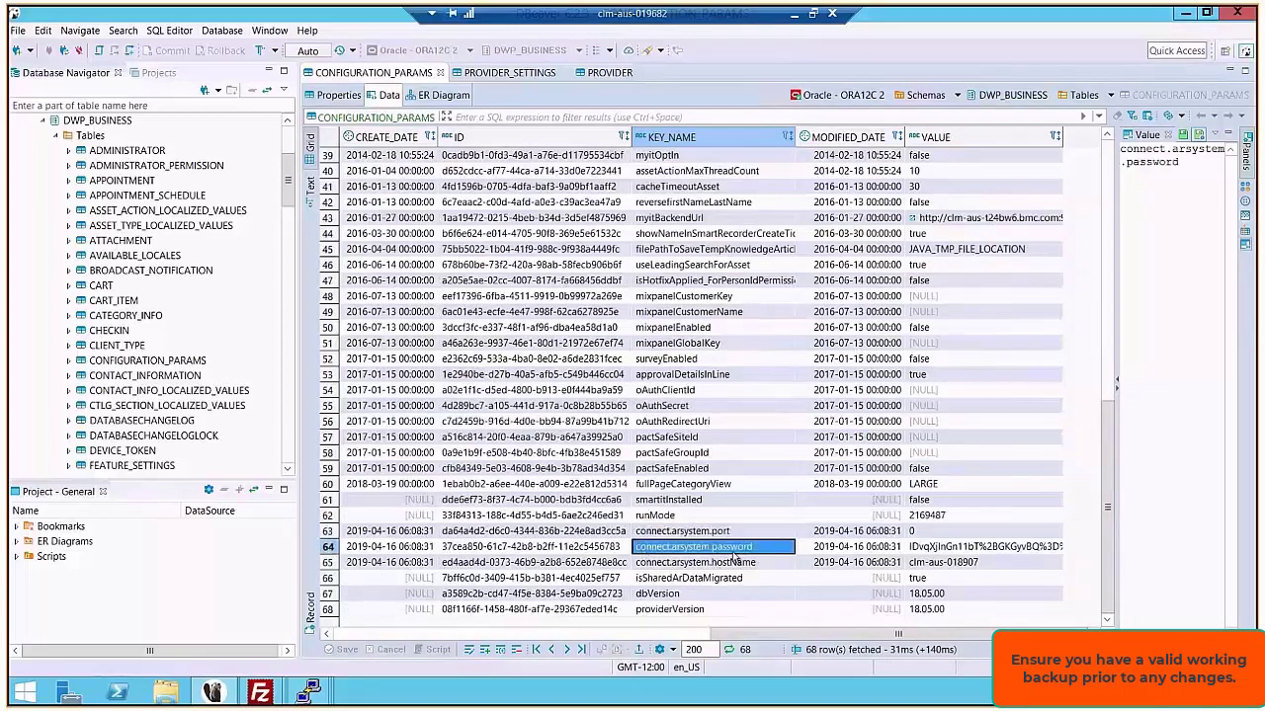
pyautogui.click(662, 563)
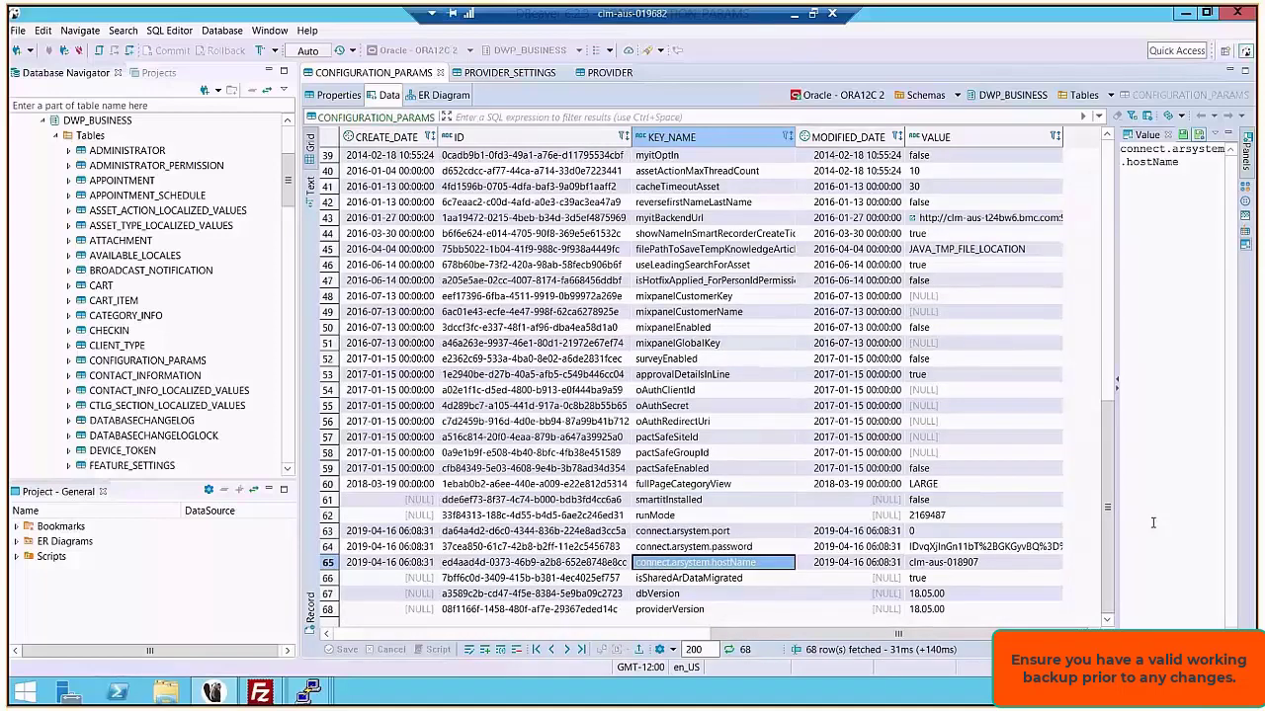
pyautogui.scroll(10, 571, 238)
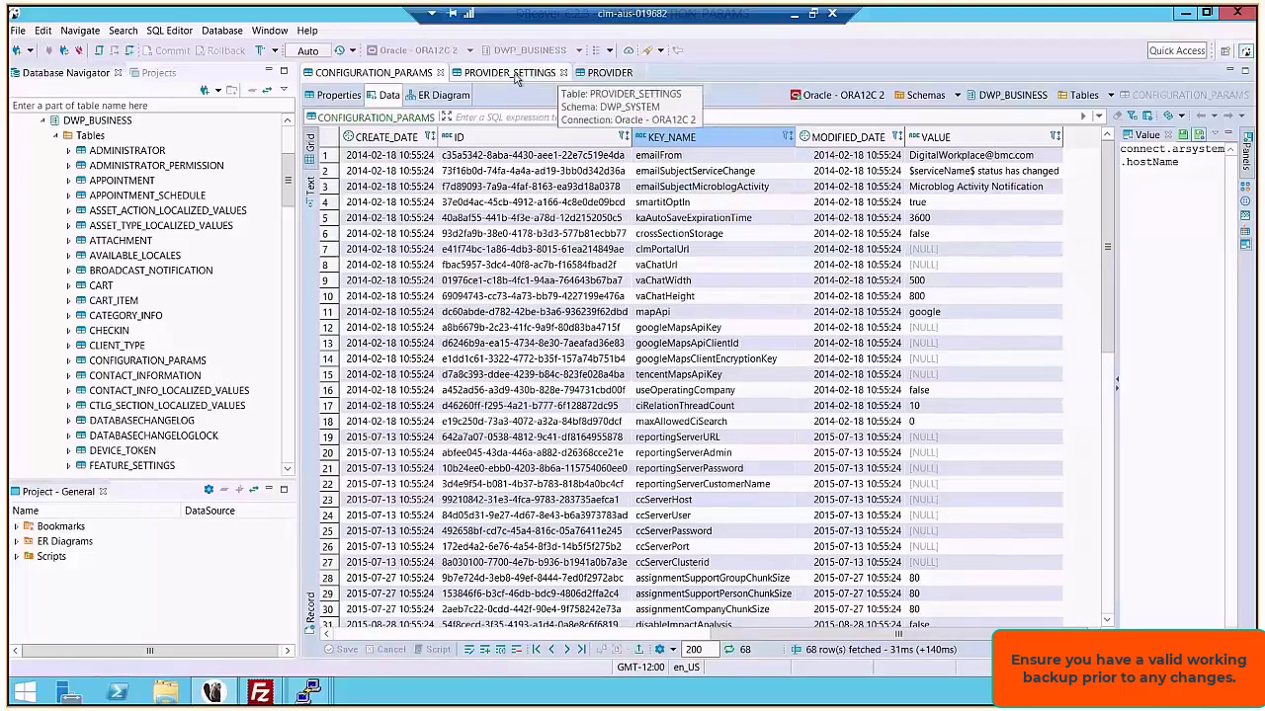
# - Look over the 14 PROVIDER rows, including the SRM pluggable provider, then view PROVIDER_SETTINGS
pyautogui.click(601, 75)
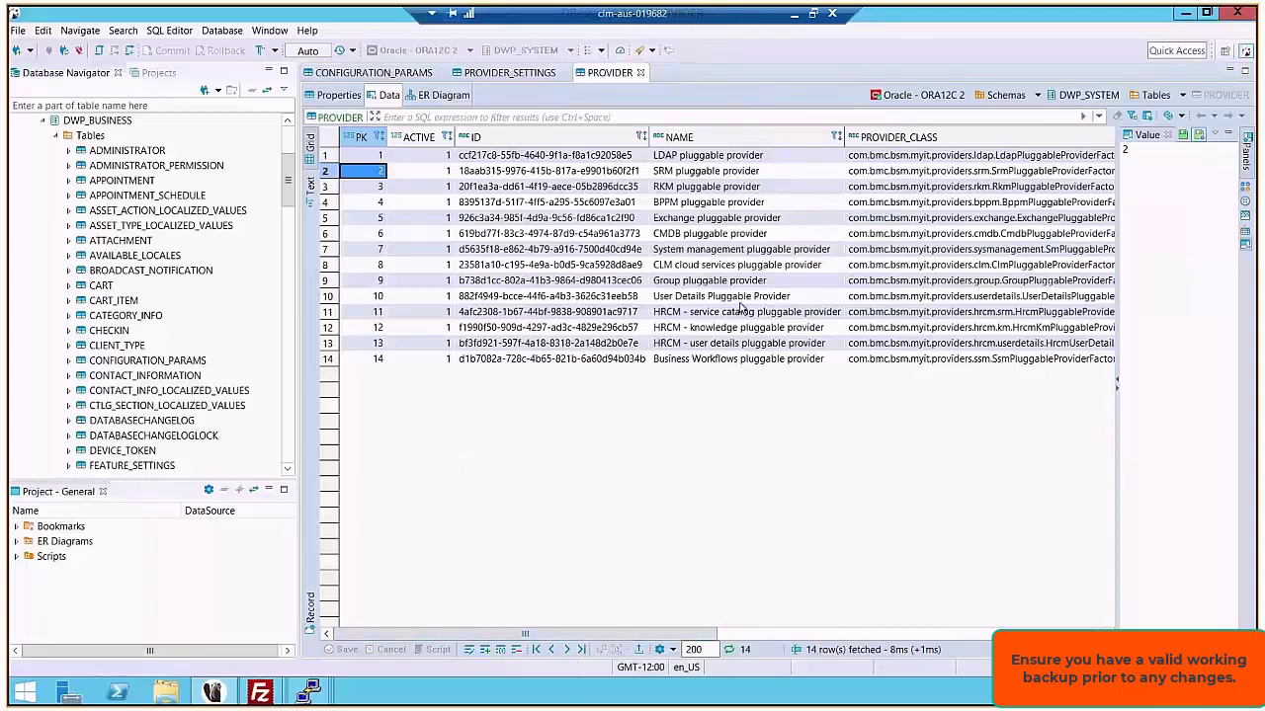
pyautogui.click(715, 173)
pyautogui.click(369, 174)
pyautogui.click(510, 73)
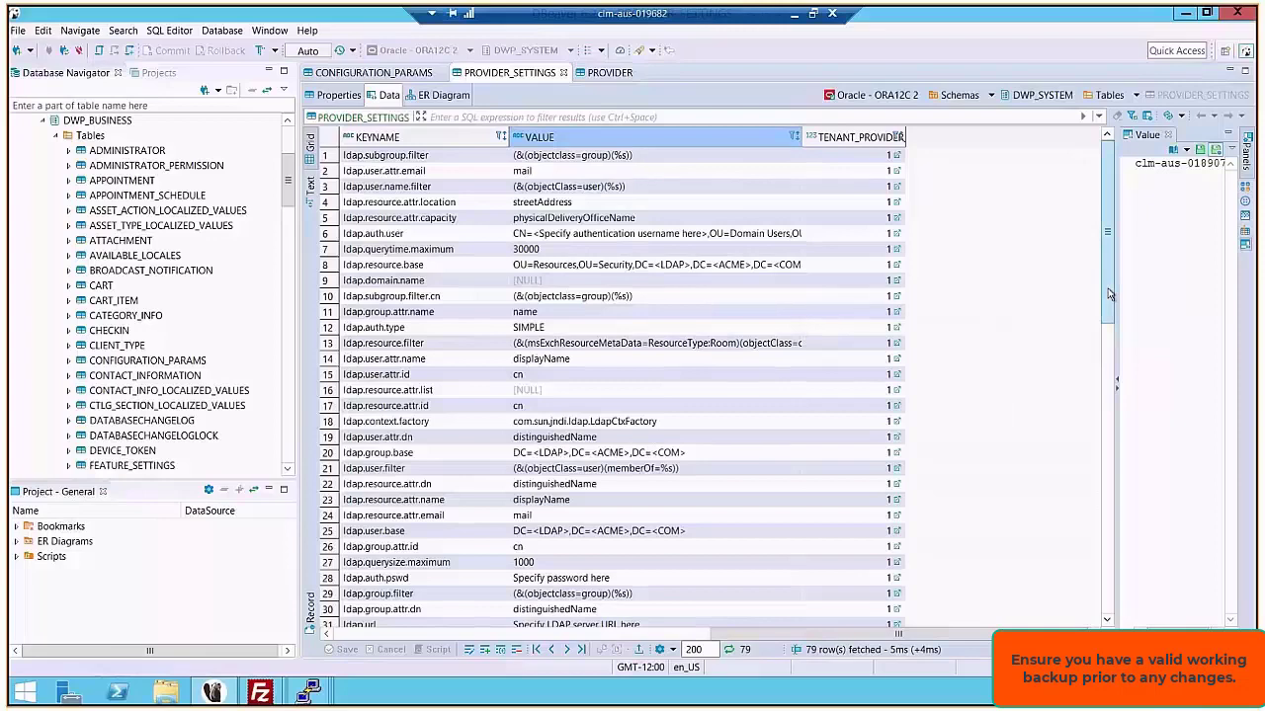
# - Scroll PROVIDER_SETTINGS to check host.name, mid_tier.base.url and the connect.arsystem rows
pyautogui.moveTo(1109, 293); pyautogui.dragTo(1124, 440)
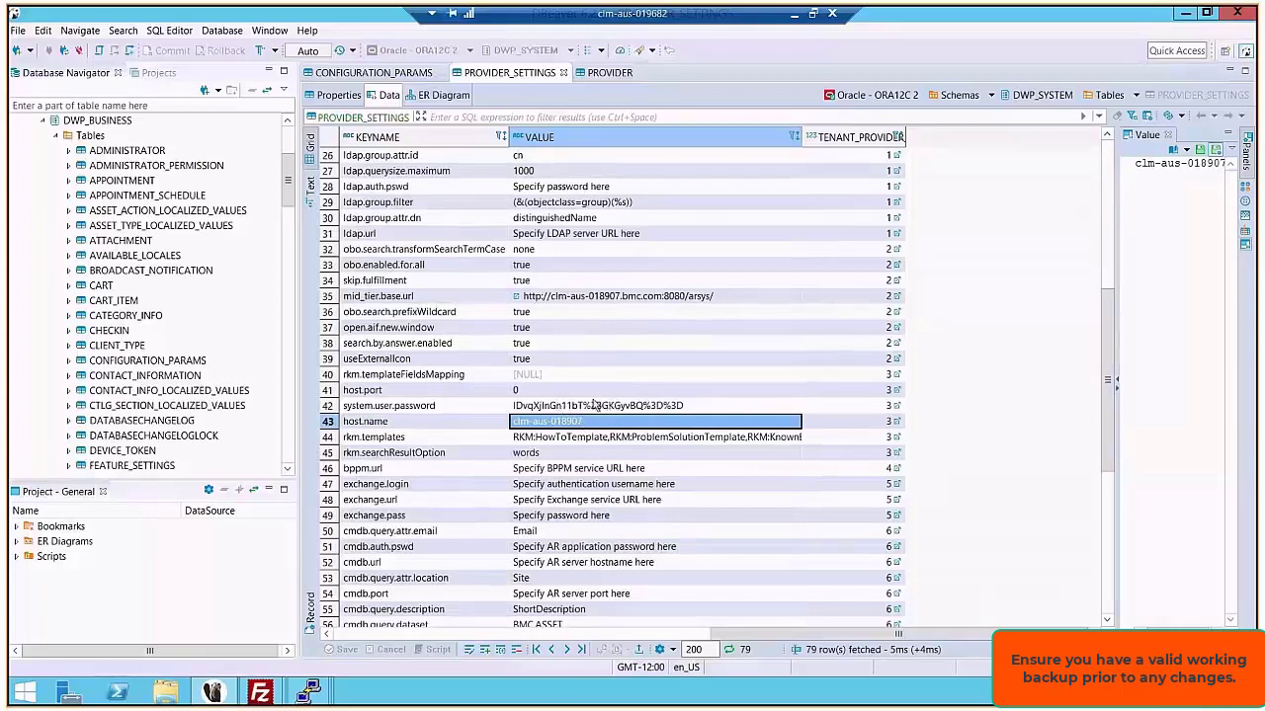
pyautogui.click(652, 297)
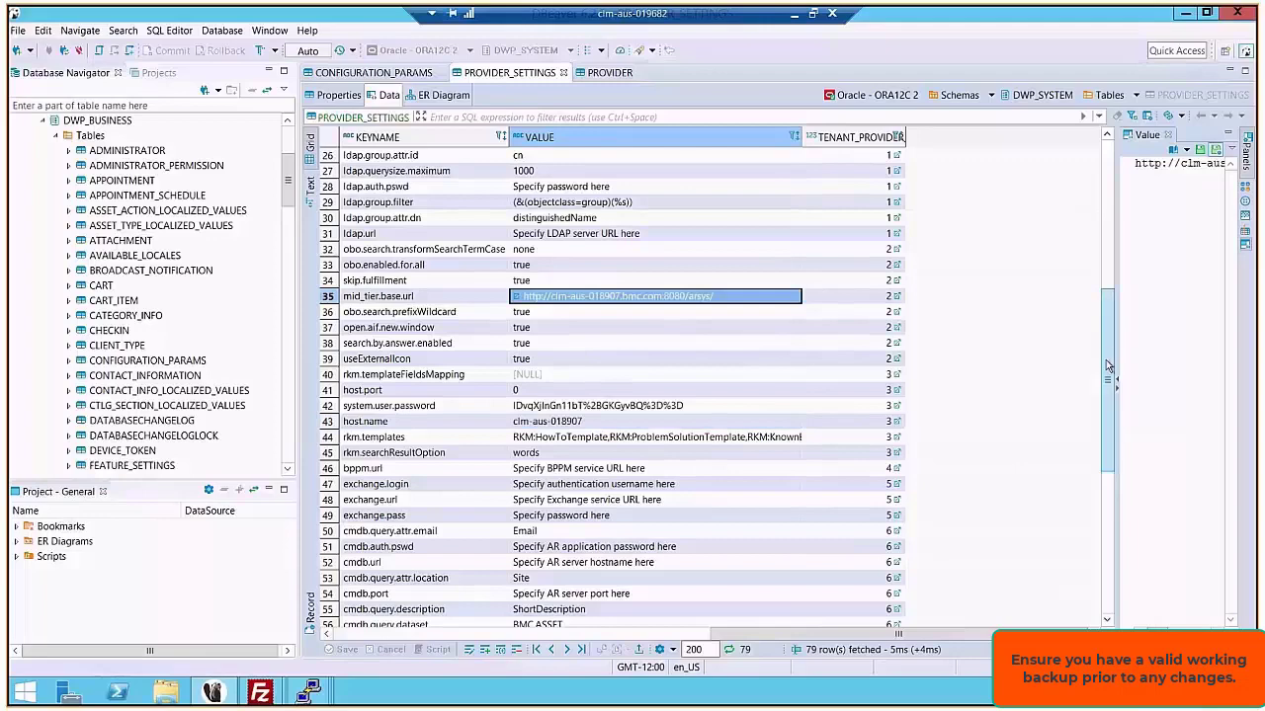
pyautogui.moveTo(1107, 360)
pyautogui.mouseDown()
pyautogui.moveTo(1116, 462)
pyautogui.moveTo(1107, 392)
pyautogui.mouseUp()
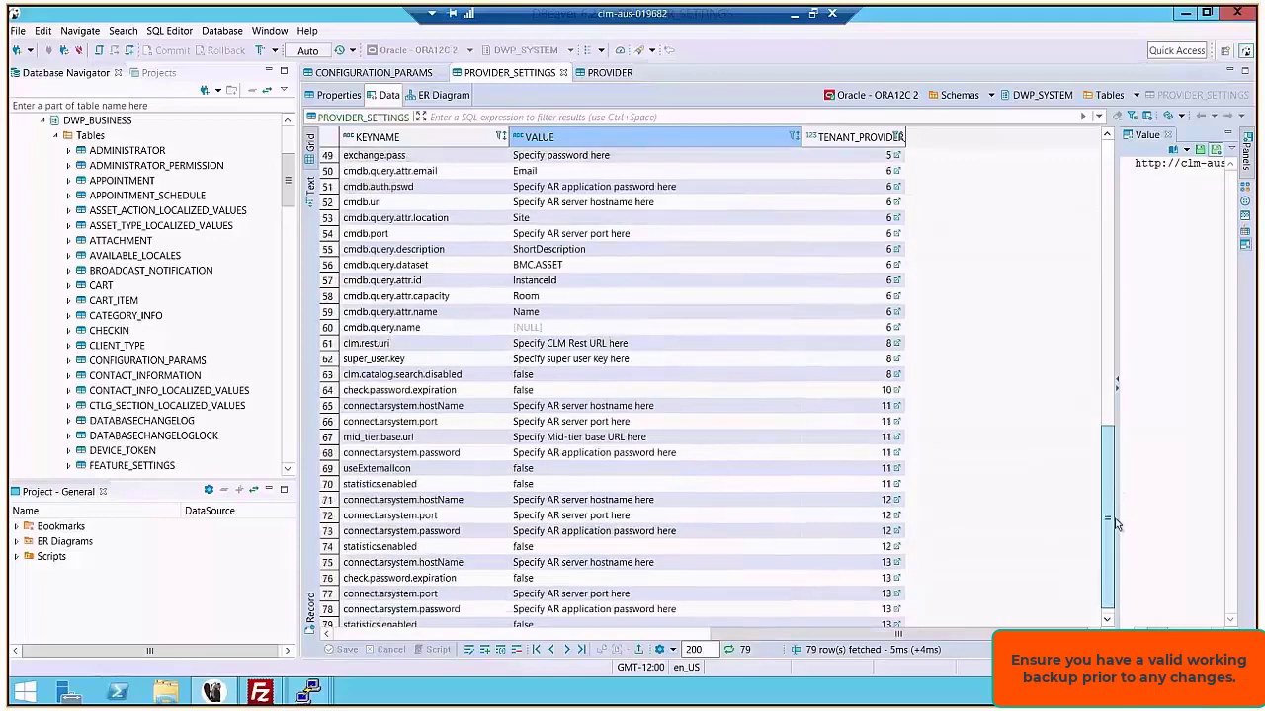